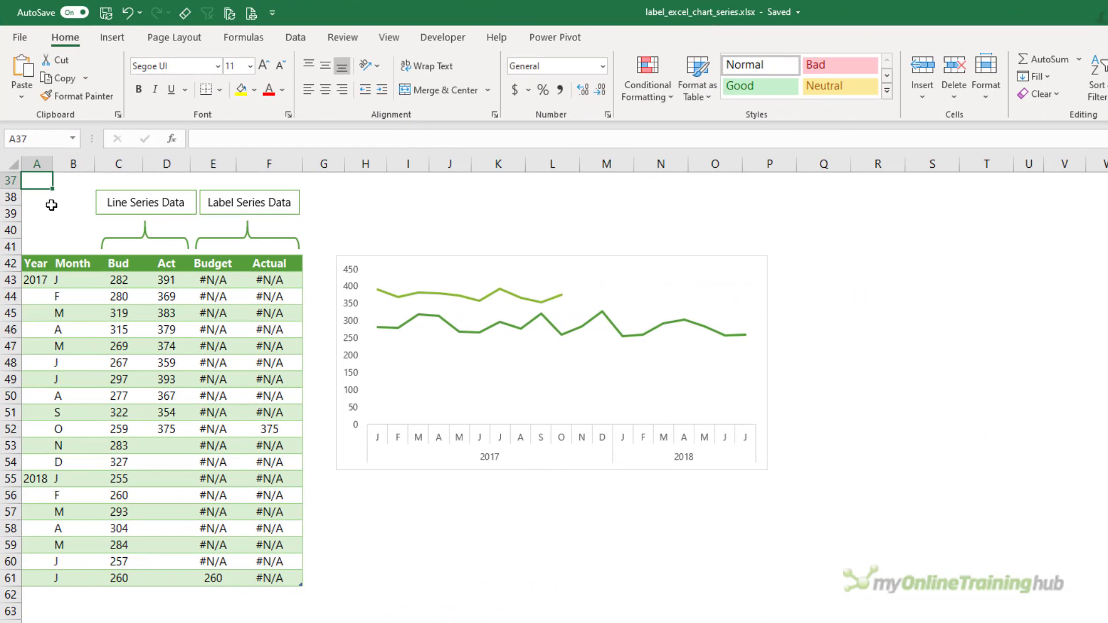
Review the Bud, Budget, Act and Actual columns and the chart's source data
{"action": "left_click", "coordinate": [118, 253]}
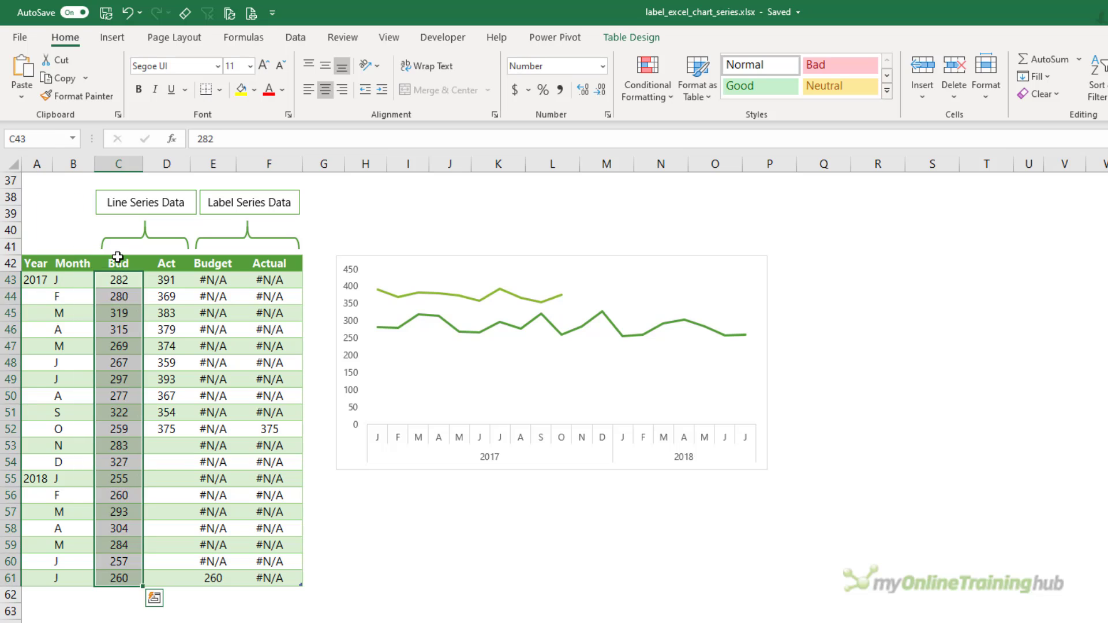
{"action": "left_click", "coordinate": [202, 256]}
{"action": "left_click", "coordinate": [169, 255]}
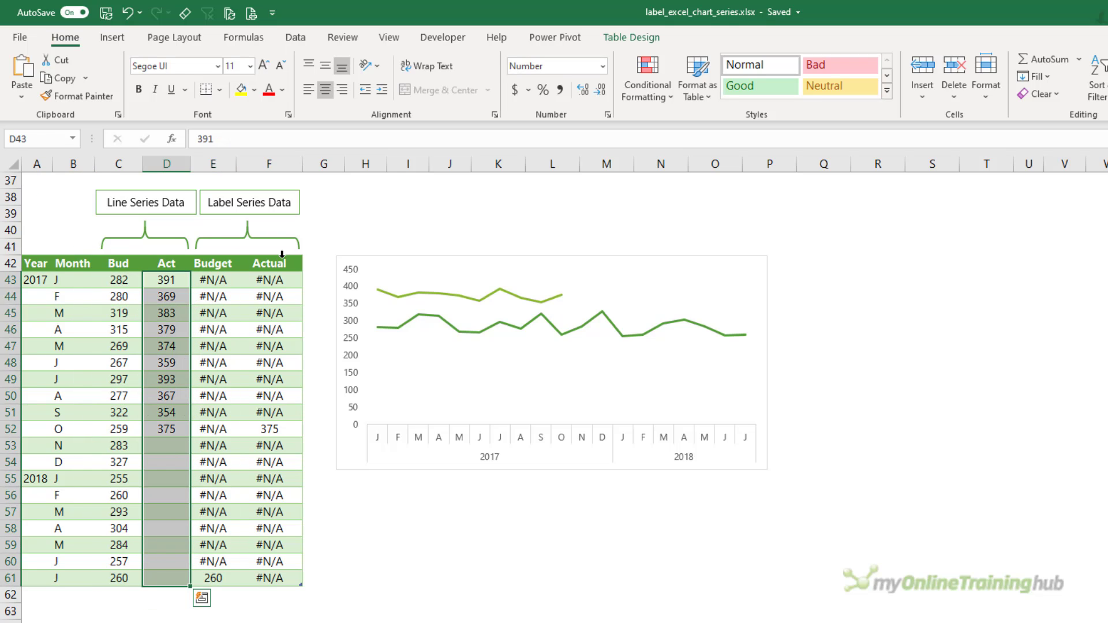
{"action": "left_click", "coordinate": [282, 255]}
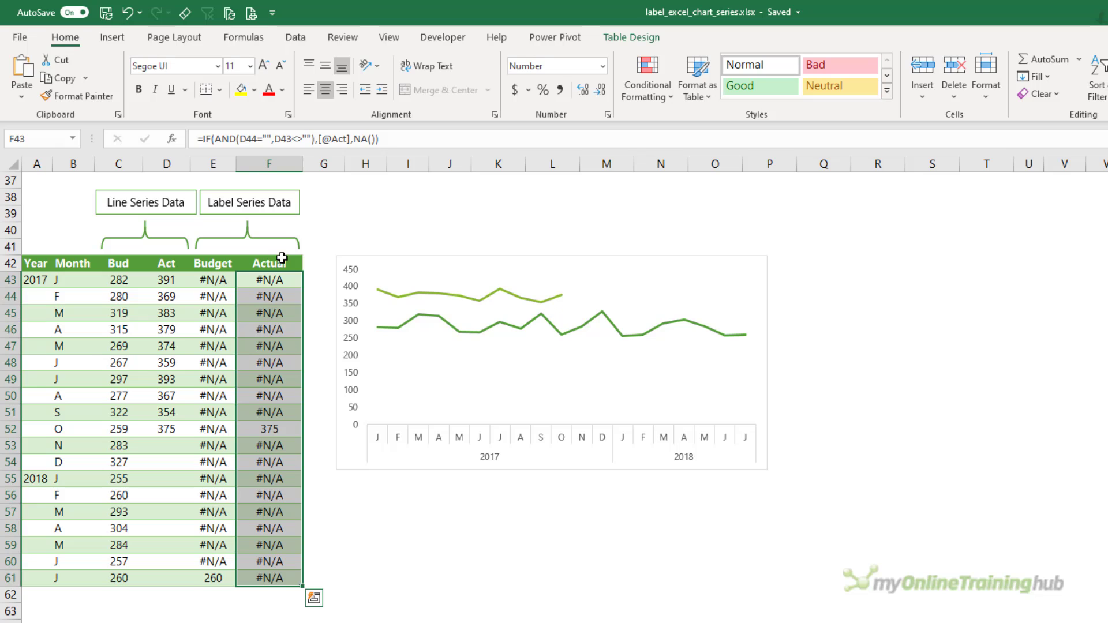
{"action": "left_click", "coordinate": [384, 259]}
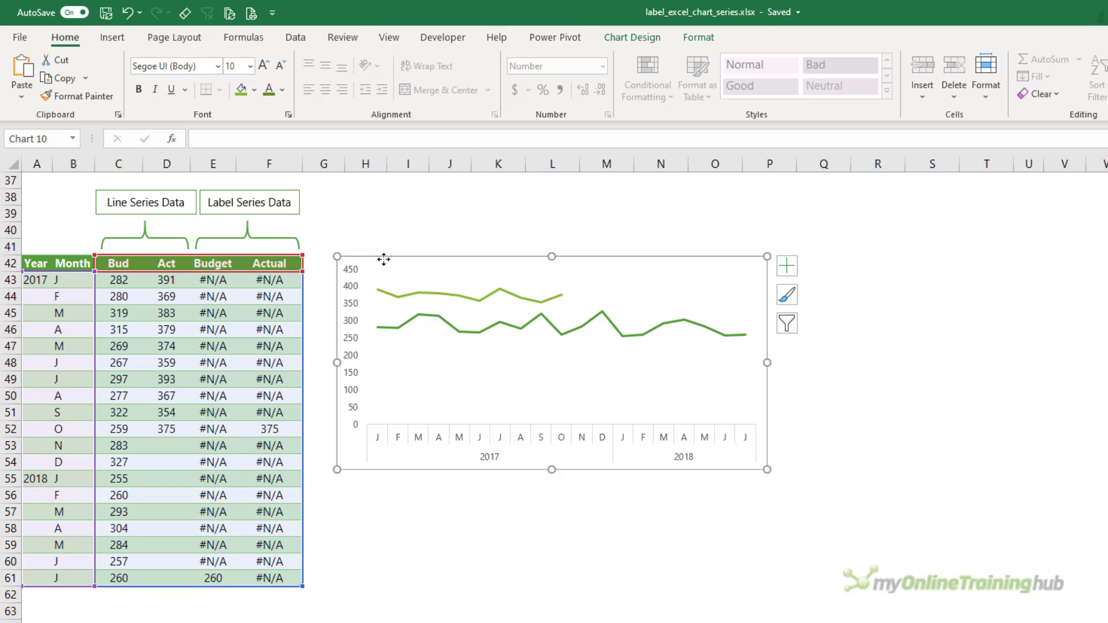
Inspect the Budget and Actual label formulas in cells E61, F52 and E43
{"action": "left_click_drag", "start_coordinate": [218, 279], "coordinate": [267, 578]}
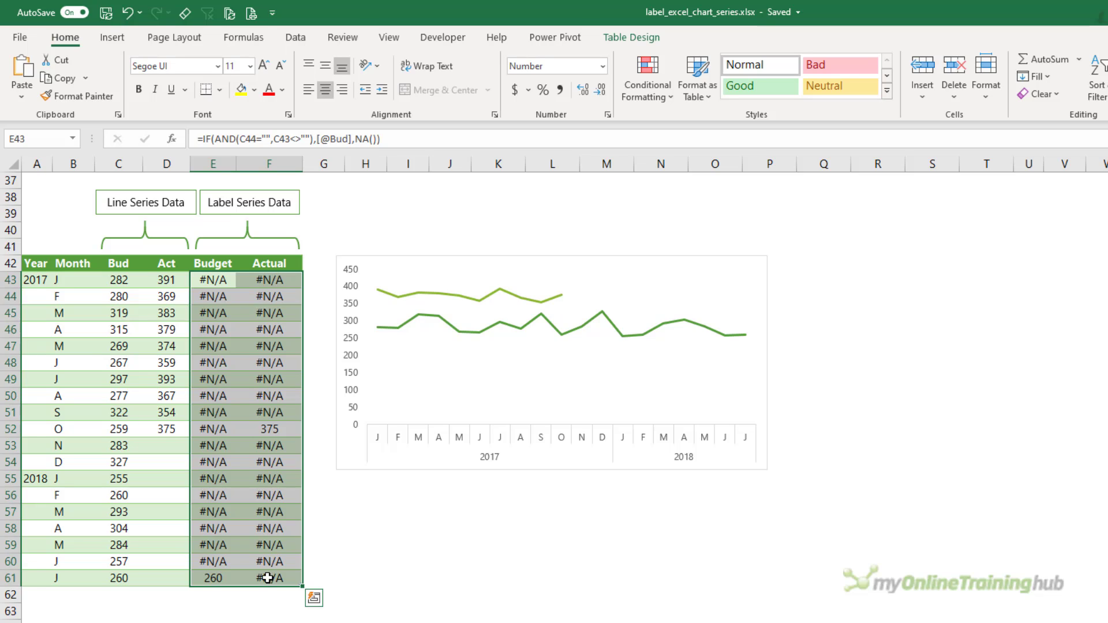
{"action": "left_click", "coordinate": [221, 582]}
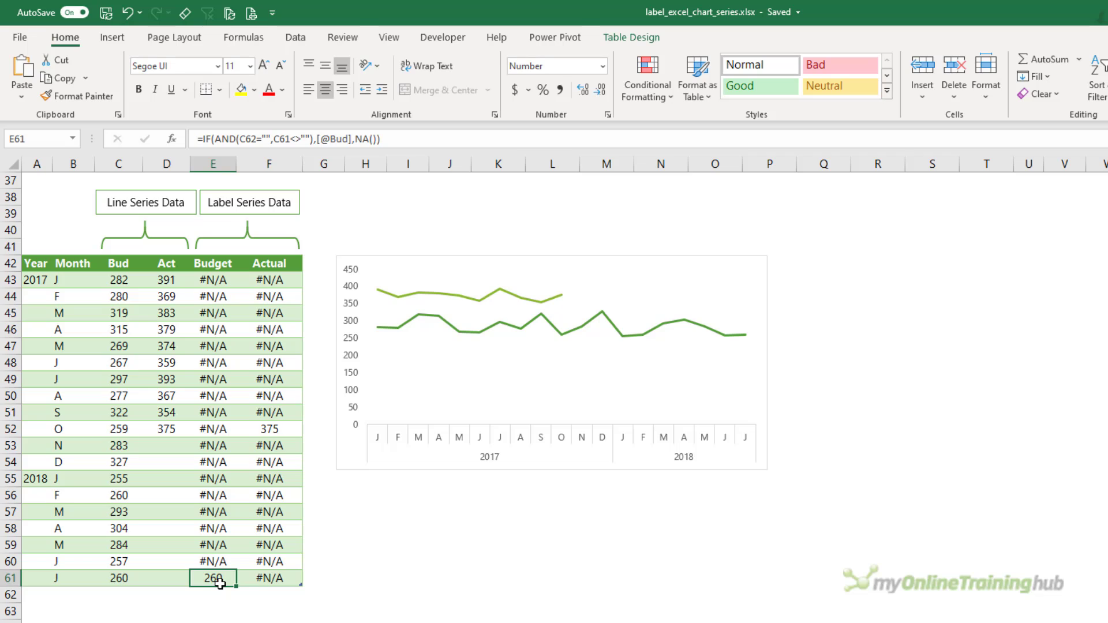
{"action": "left_click", "coordinate": [293, 430]}
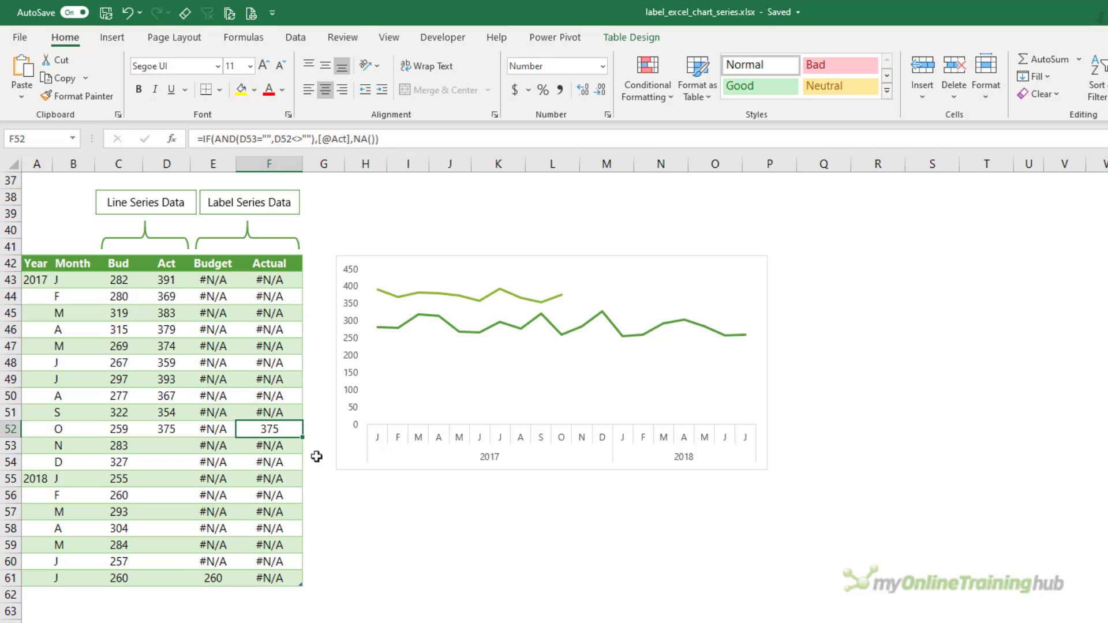
{"action": "left_click", "coordinate": [226, 286]}
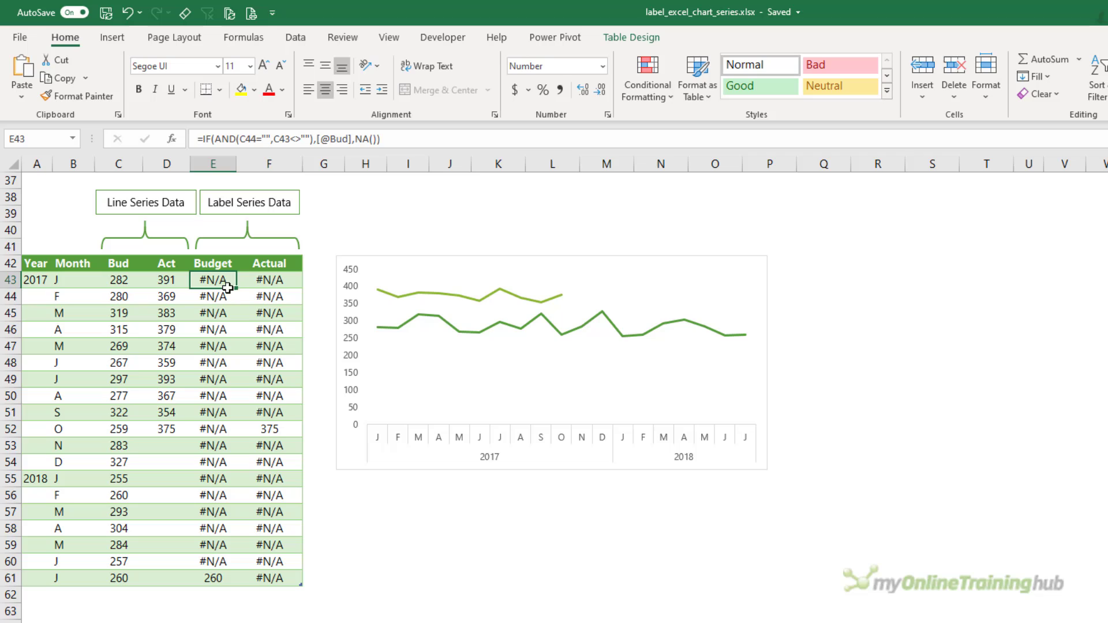
{"action": "left_click", "coordinate": [423, 143]}
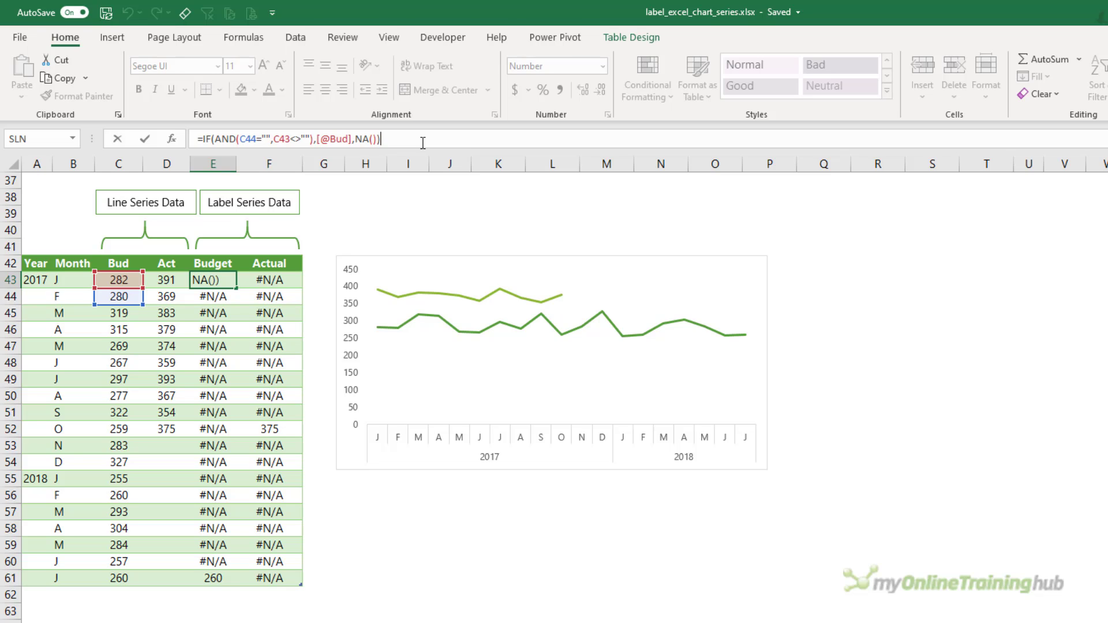
{"action": "key", "text": "Left"}
{"action": "key", "text": "Left"}
{"action": "key", "text": "Left"}
{"action": "key", "text": "Left"}
{"action": "key", "text": "Left"}
{"action": "key", "text": "Left"}
{"action": "key", "text": "shift+Left"}
{"action": "key", "text": "shift+Left"}
{"action": "key", "text": "shift+Left"}
{"action": "key", "text": "shift+Left"}
{"action": "key", "text": "shift+Left"}
{"action": "key", "text": "shift+Left"}
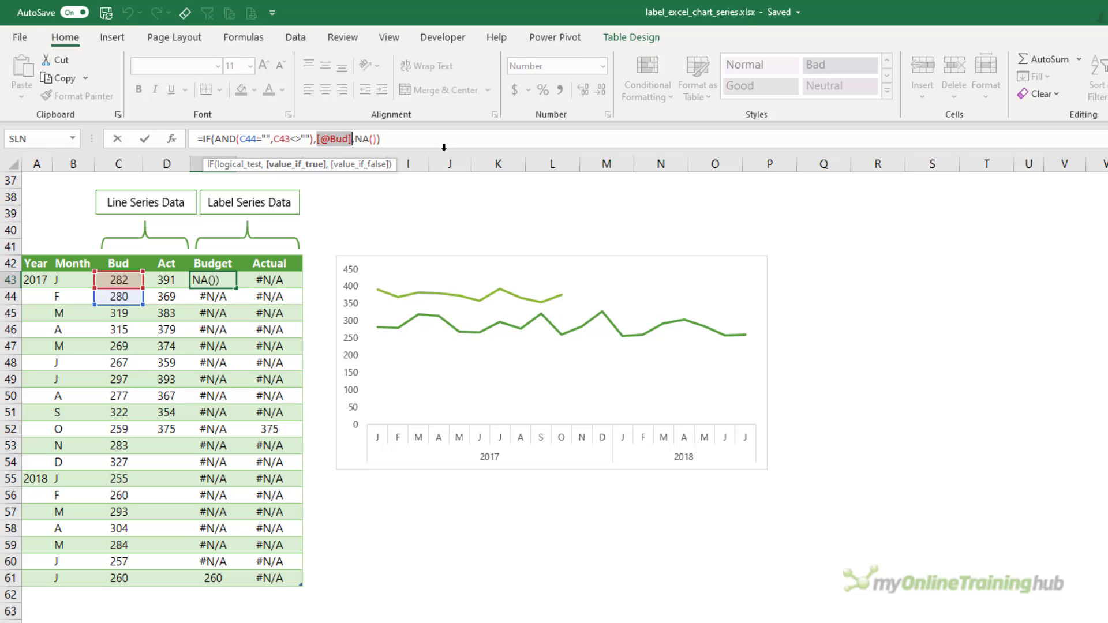
{"action": "key", "text": "ctrl+Return"}
{"action": "left_click", "coordinate": [277, 280]}
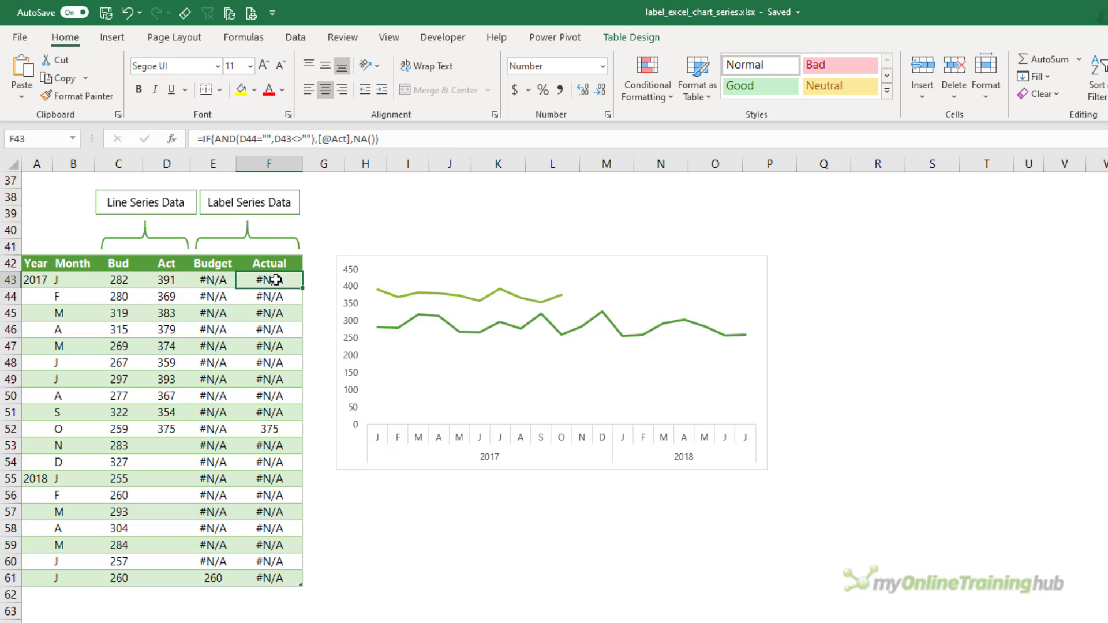
{"action": "left_click", "coordinate": [394, 139]}
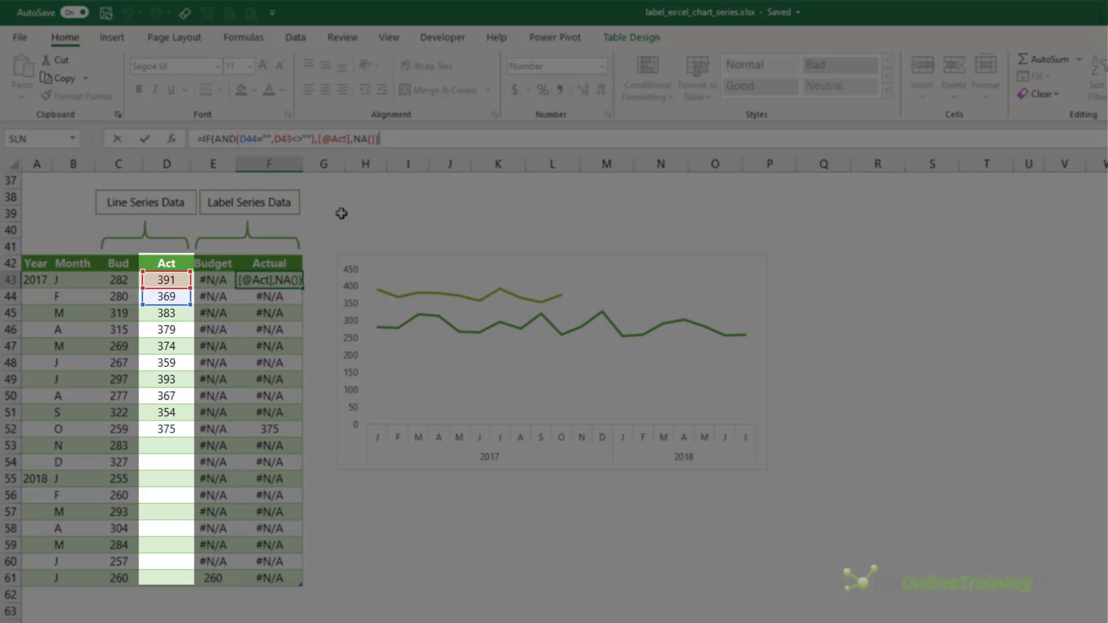
{"action": "key", "text": "ctrl+Return"}
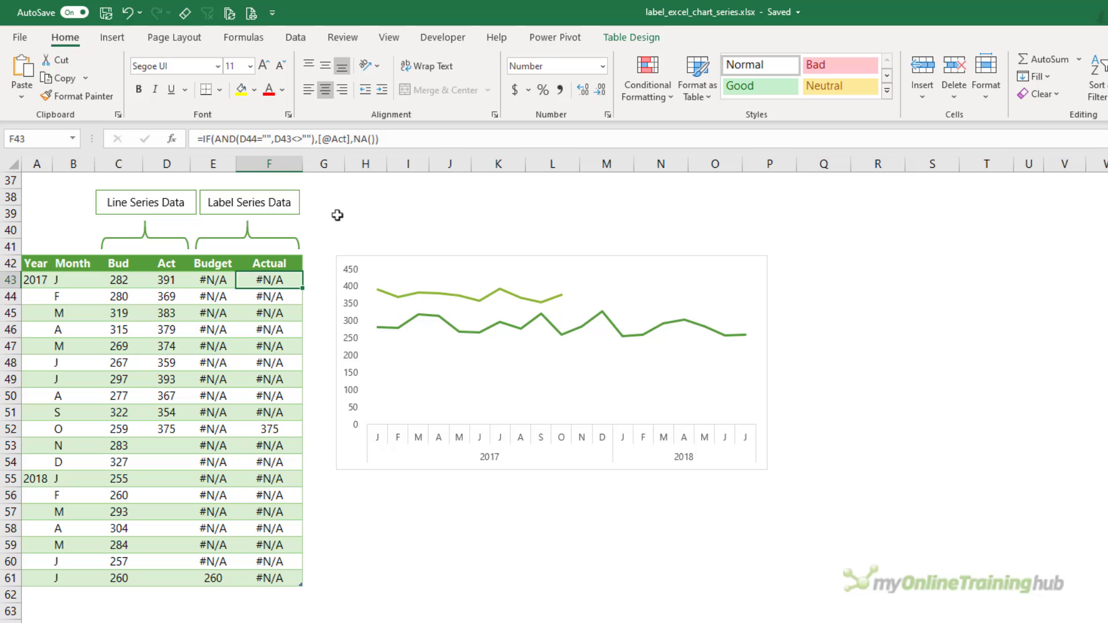
Select Series "Budget" from the chart's Format tab Chart Elements list
{"action": "left_click_drag", "start_coordinate": [225, 263], "coordinate": [286, 576]}
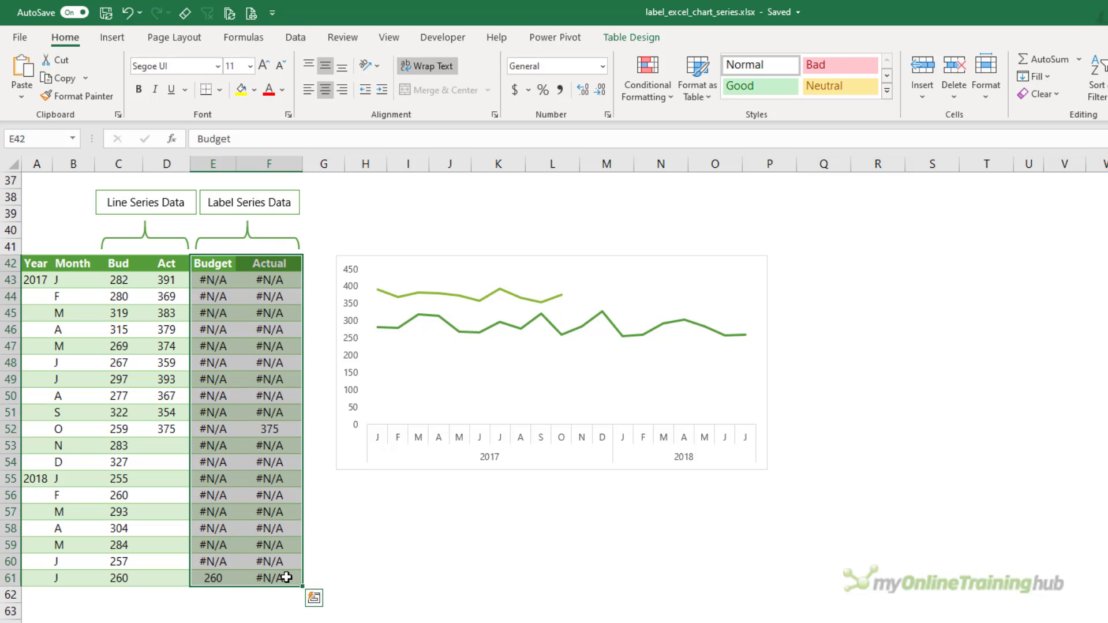
{"action": "left_click", "coordinate": [494, 263]}
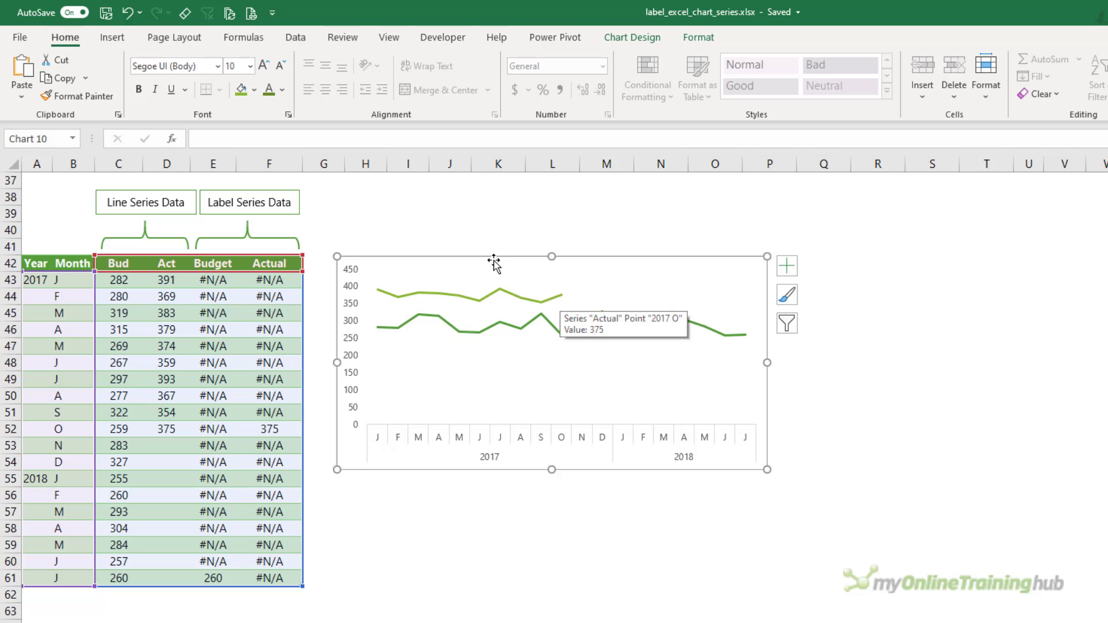
{"action": "left_click", "coordinate": [698, 36]}
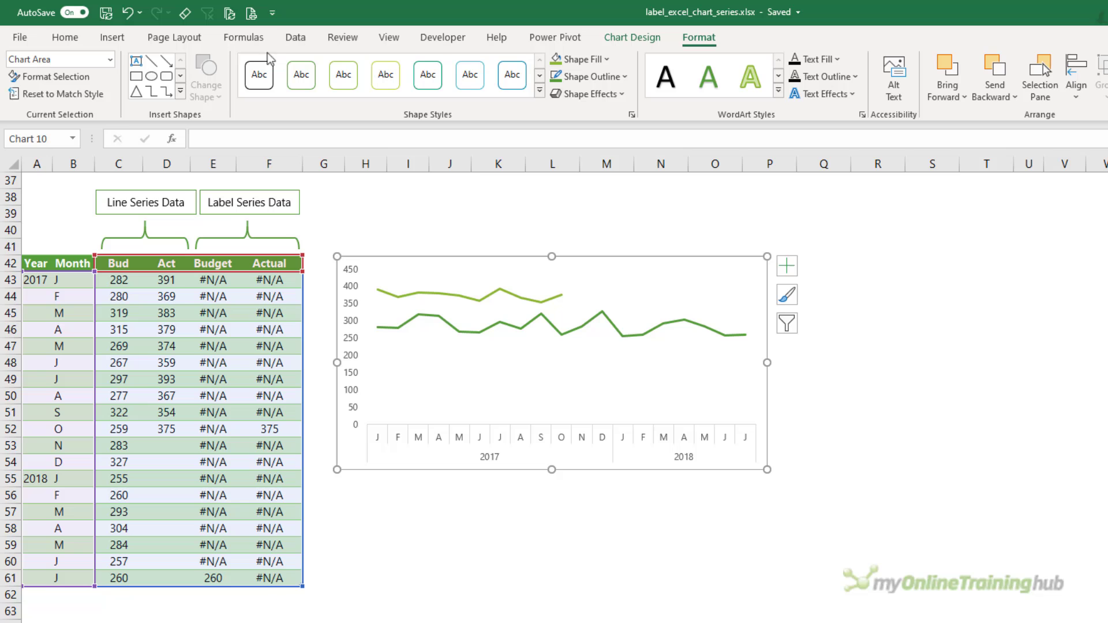
{"action": "left_click", "coordinate": [110, 59]}
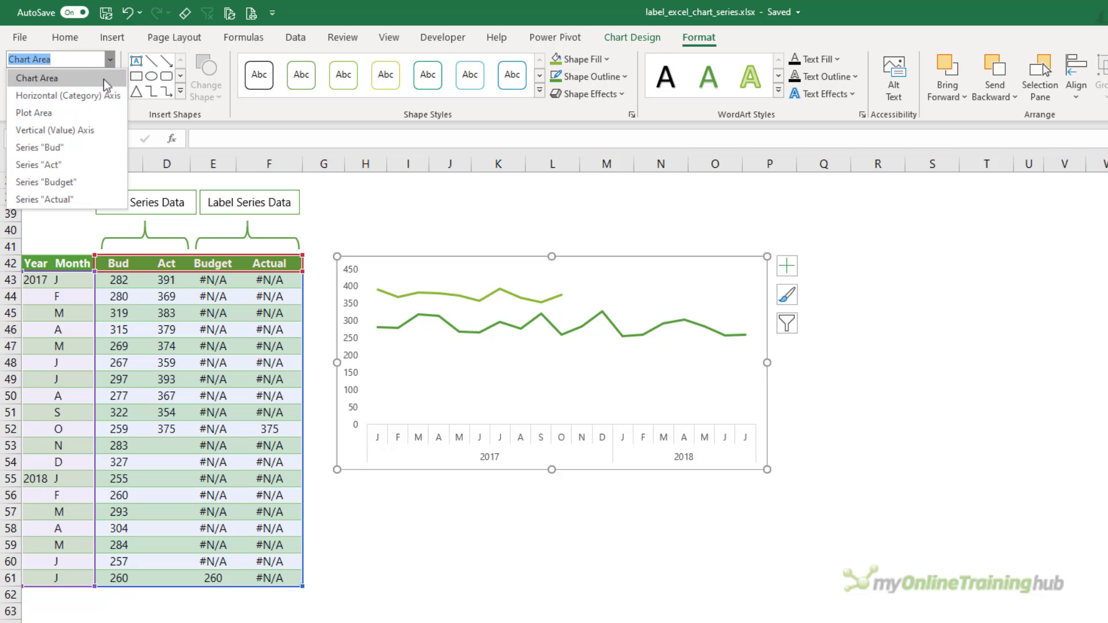
{"action": "left_click", "coordinate": [76, 181]}
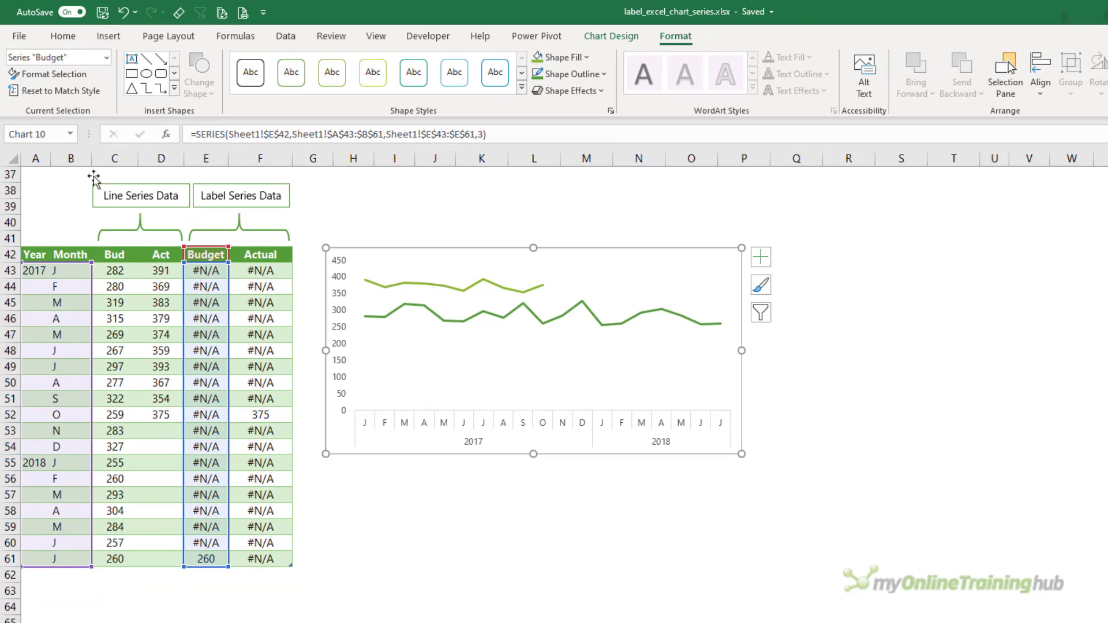
Add a Budget data label showing Series Name instead of the value 260
{"action": "key", "text": "ctrl+1"}
{"action": "left_click", "coordinate": [622, 210]}
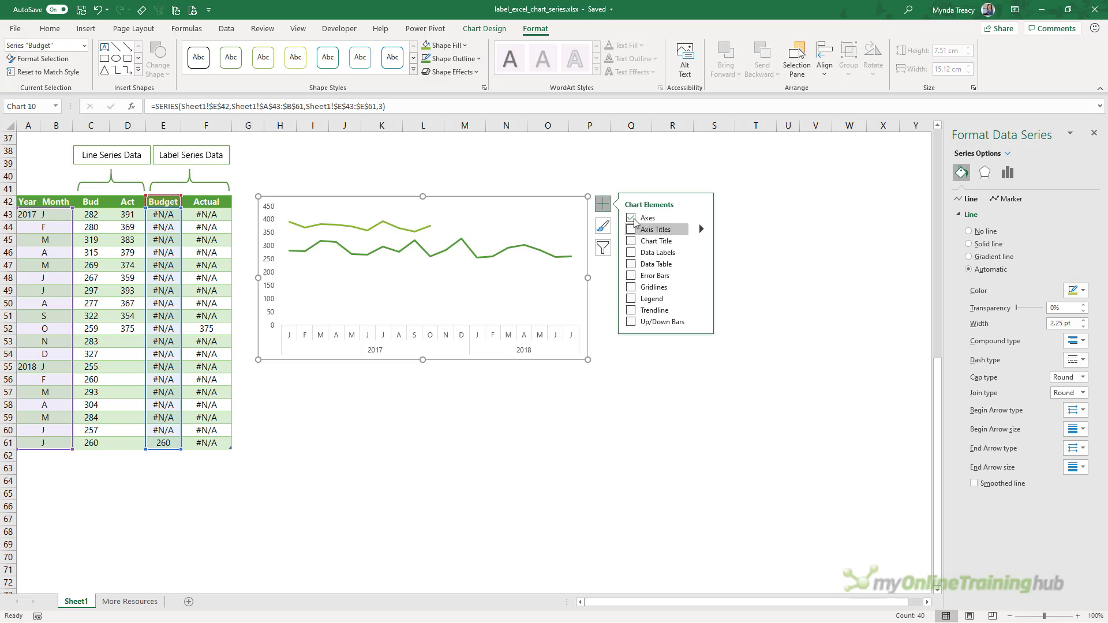
{"action": "left_click", "coordinate": [701, 254]}
{"action": "left_click", "coordinate": [745, 339]}
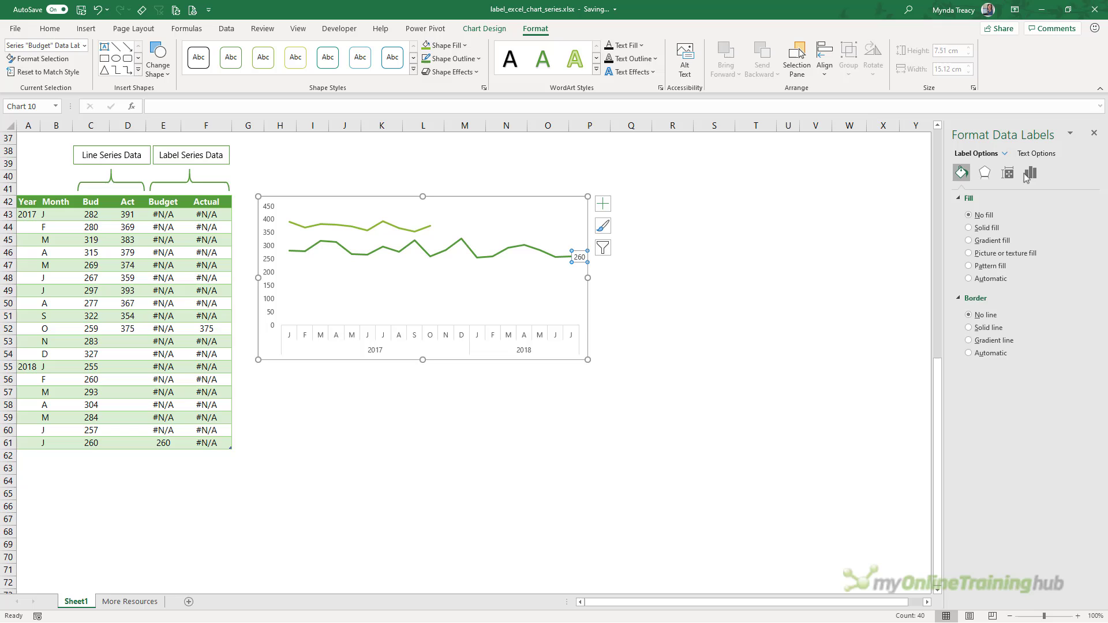
{"action": "left_click", "coordinate": [1030, 173]}
{"action": "left_click", "coordinate": [985, 198]}
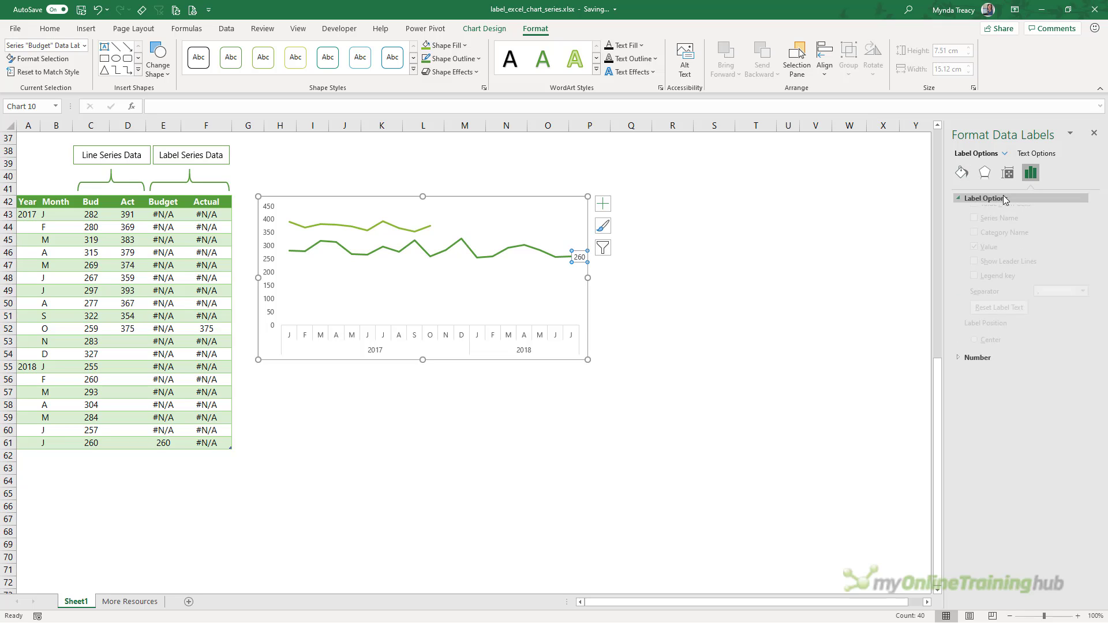
{"action": "left_click", "coordinate": [974, 238]}
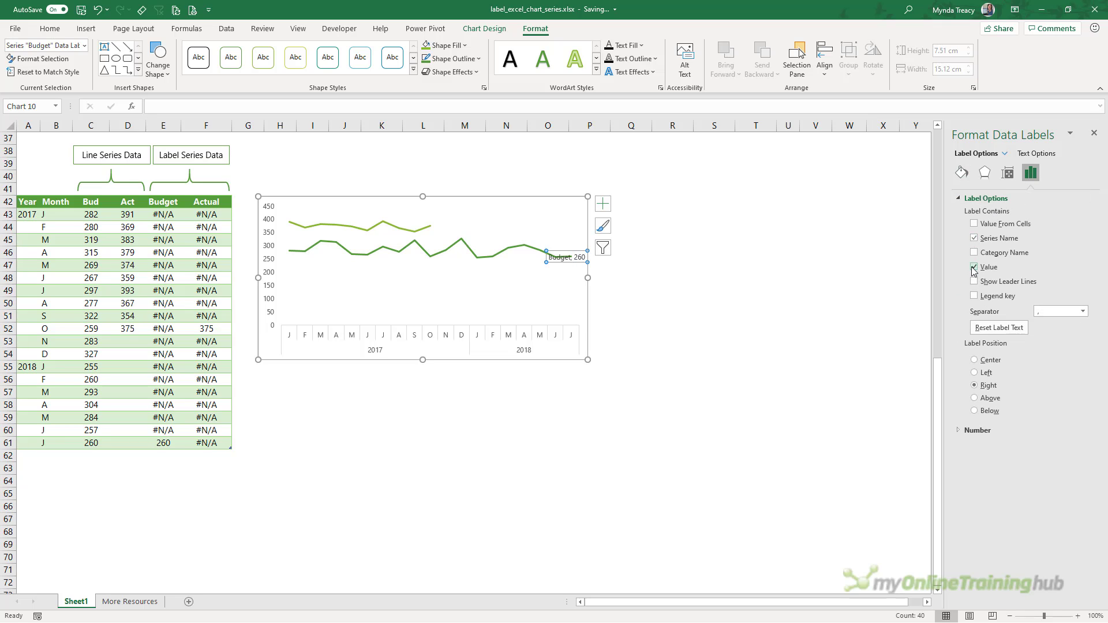
{"action": "left_click", "coordinate": [974, 267]}
Narrow the plot area and set the Budget label's text fill to the green of its line
{"action": "left_click", "coordinate": [557, 265]}
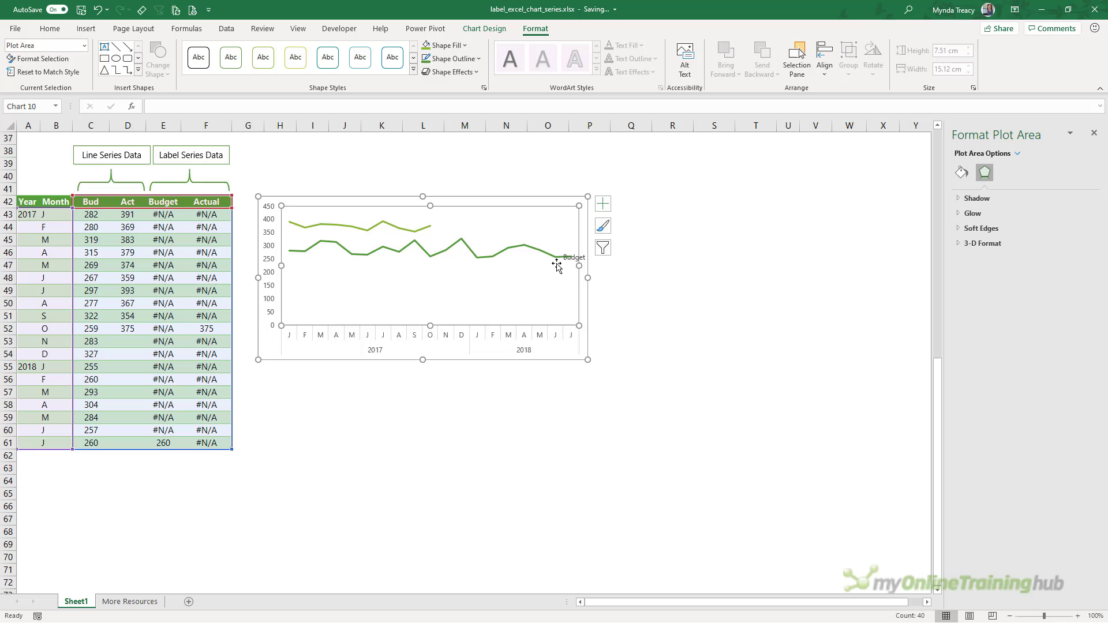
{"action": "left_click_drag", "start_coordinate": [572, 264], "coordinate": [562, 264]}
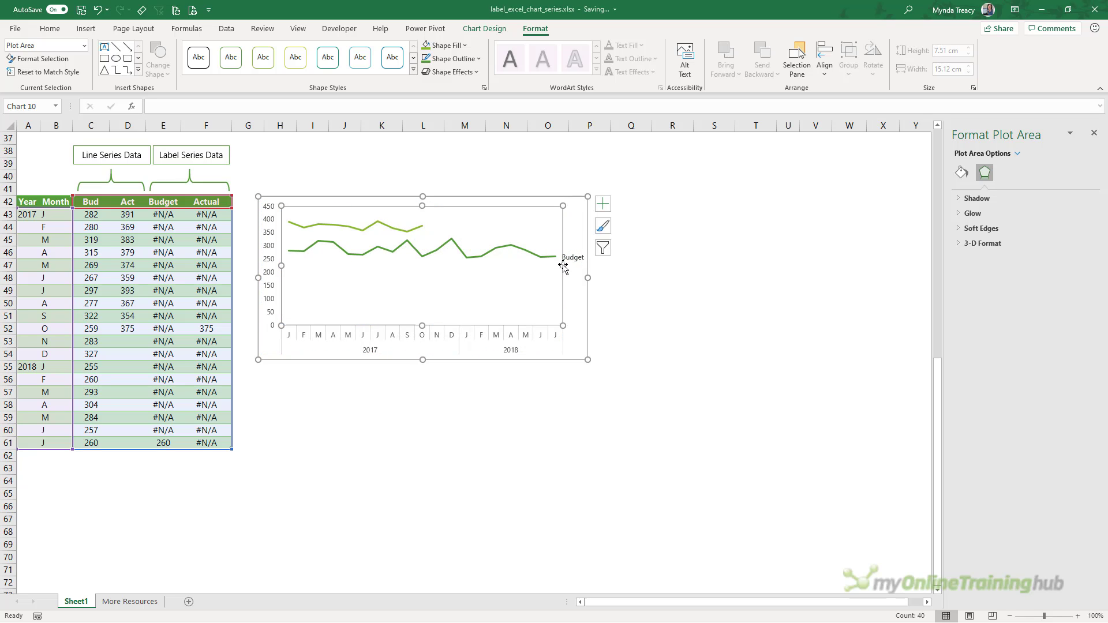
{"action": "left_click", "coordinate": [562, 264]}
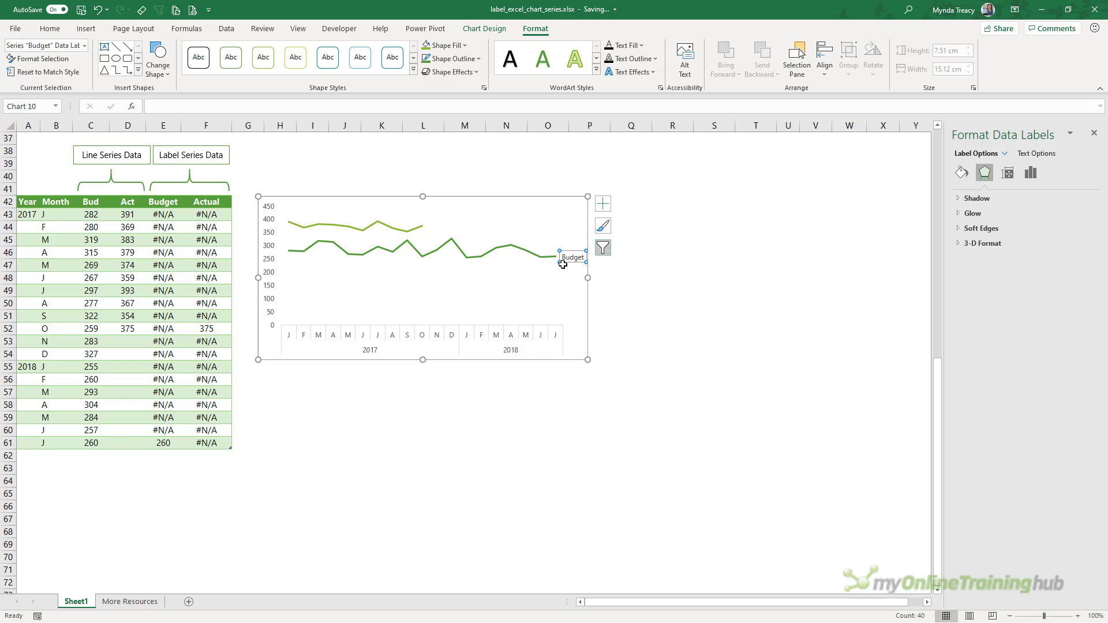
{"action": "left_click", "coordinate": [1022, 155]}
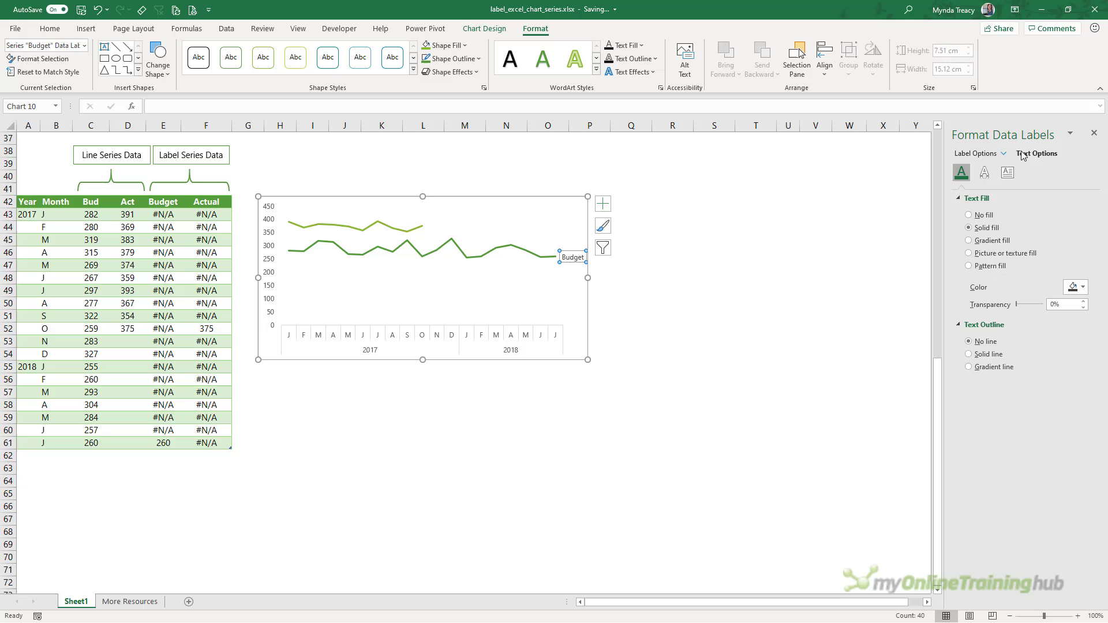
{"action": "left_click", "coordinate": [1080, 292]}
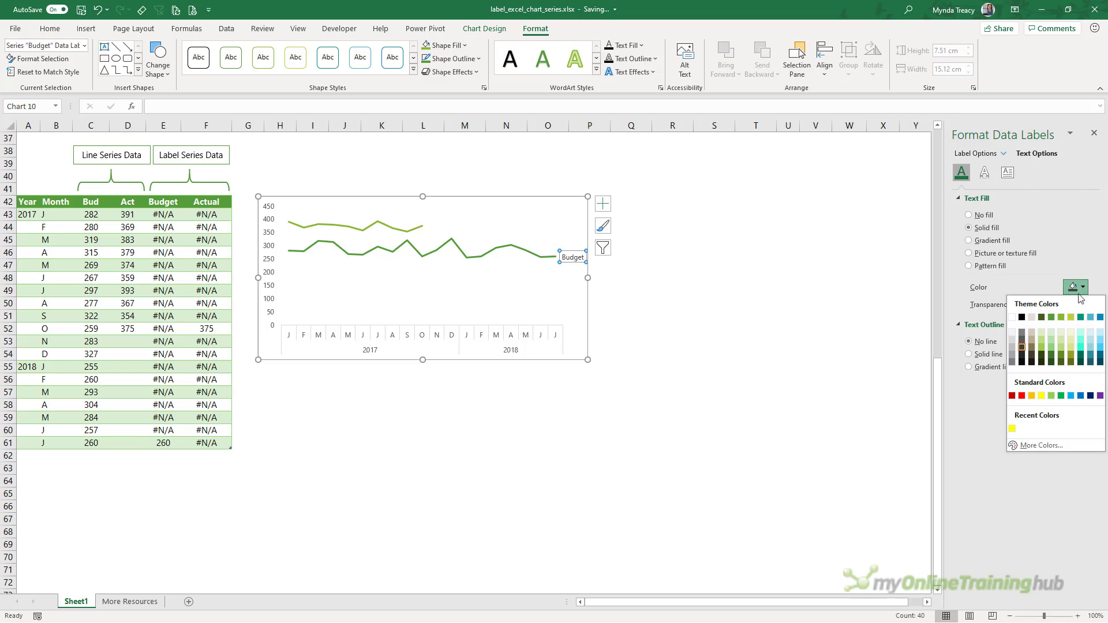
{"action": "left_click", "coordinate": [1050, 317]}
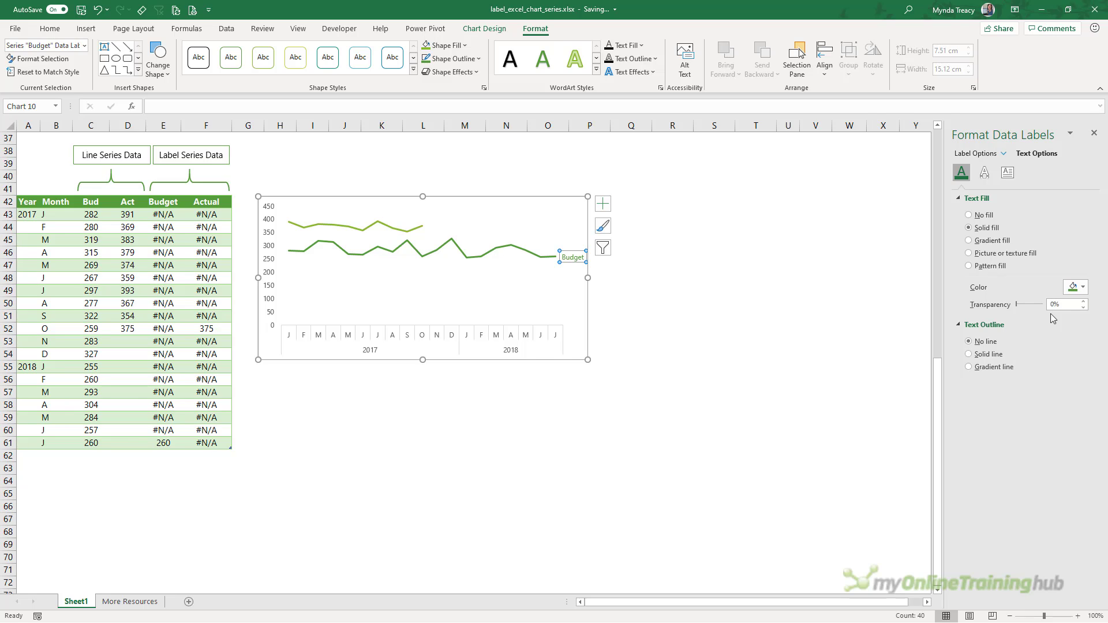
{"action": "left_click", "coordinate": [1082, 287]}
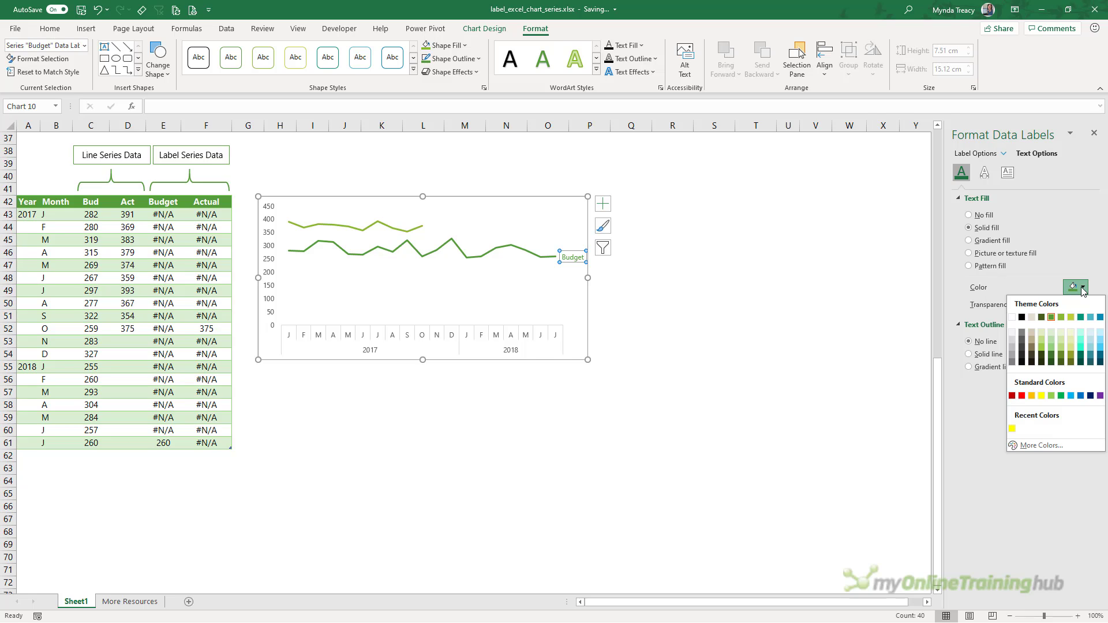
{"action": "left_click", "coordinate": [1051, 362]}
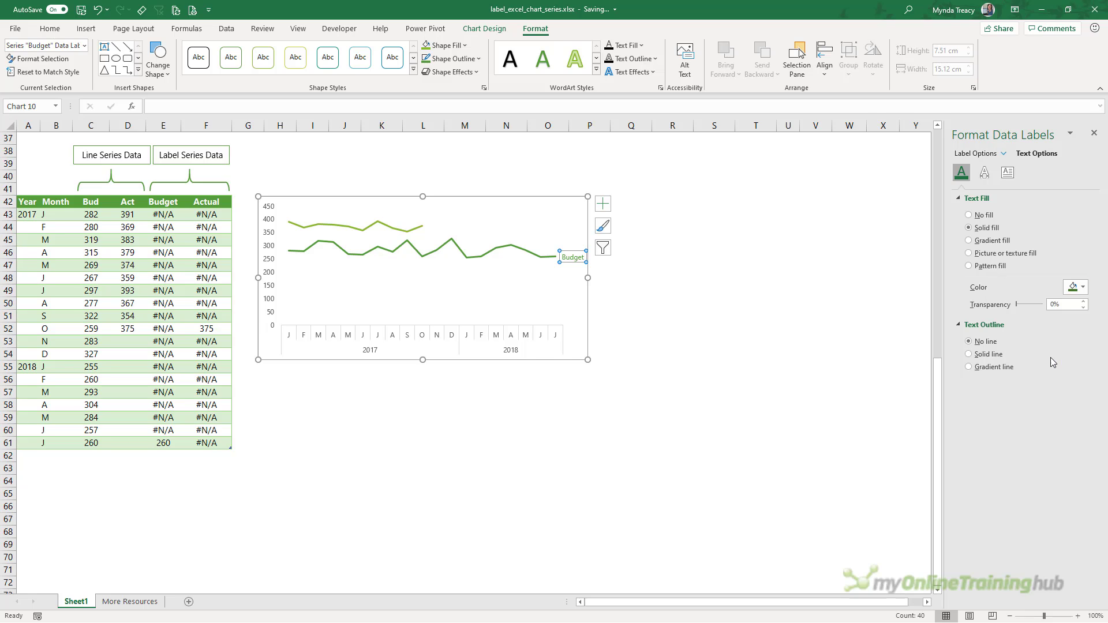
{"action": "left_click", "coordinate": [676, 308]}
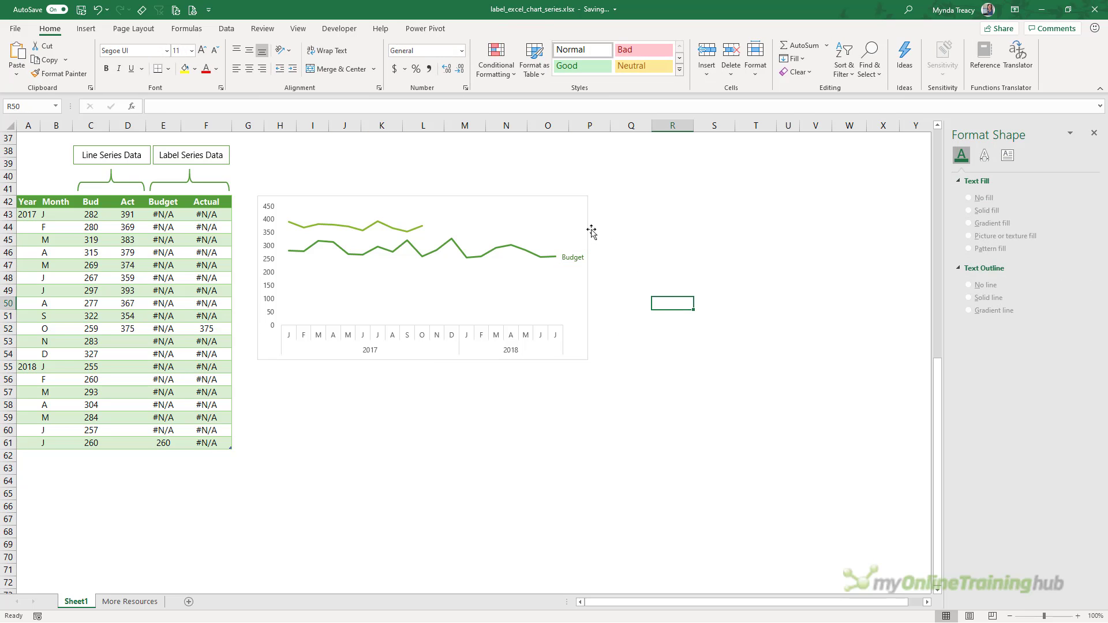
Select Series "Actual" and add a data label to it
{"action": "left_click", "coordinate": [566, 213]}
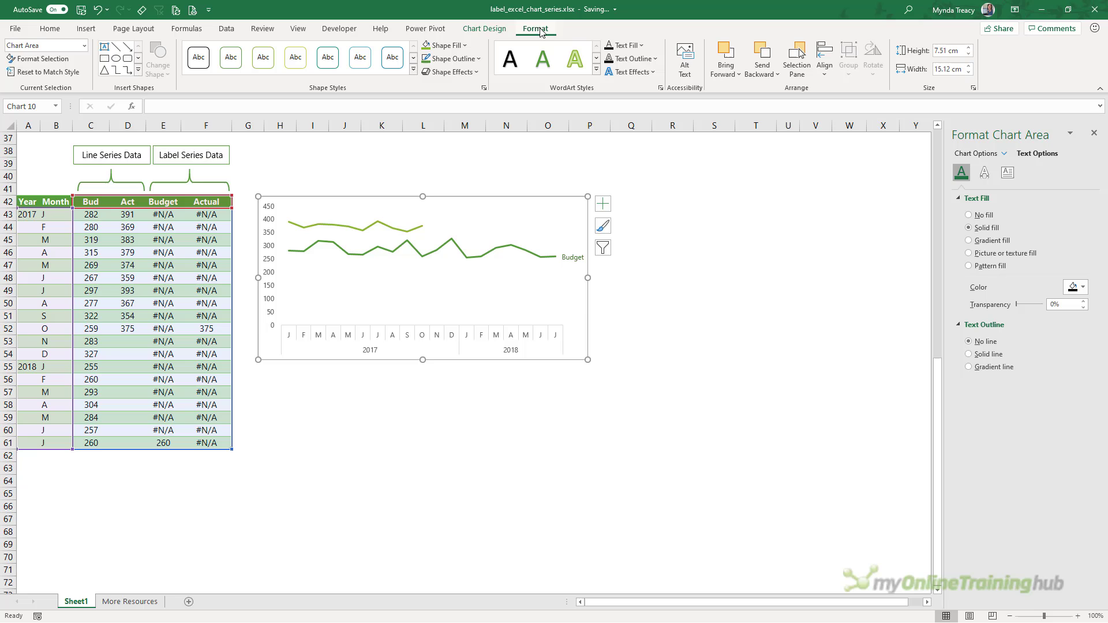
{"action": "left_click", "coordinate": [84, 45]}
{"action": "left_click", "coordinate": [59, 162]}
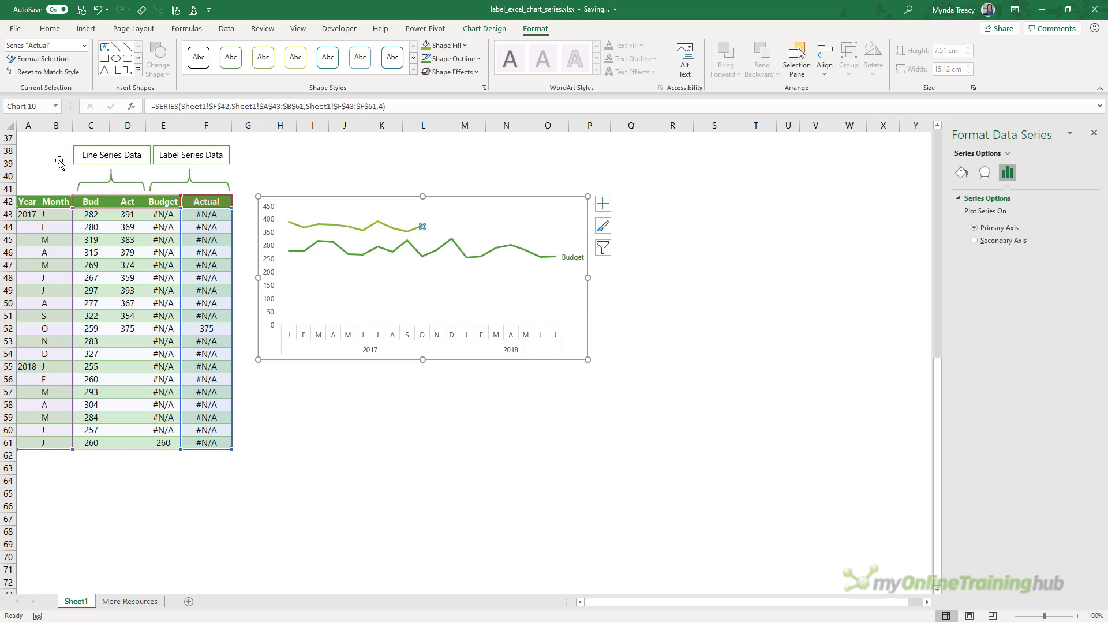
{"action": "left_click", "coordinate": [602, 203]}
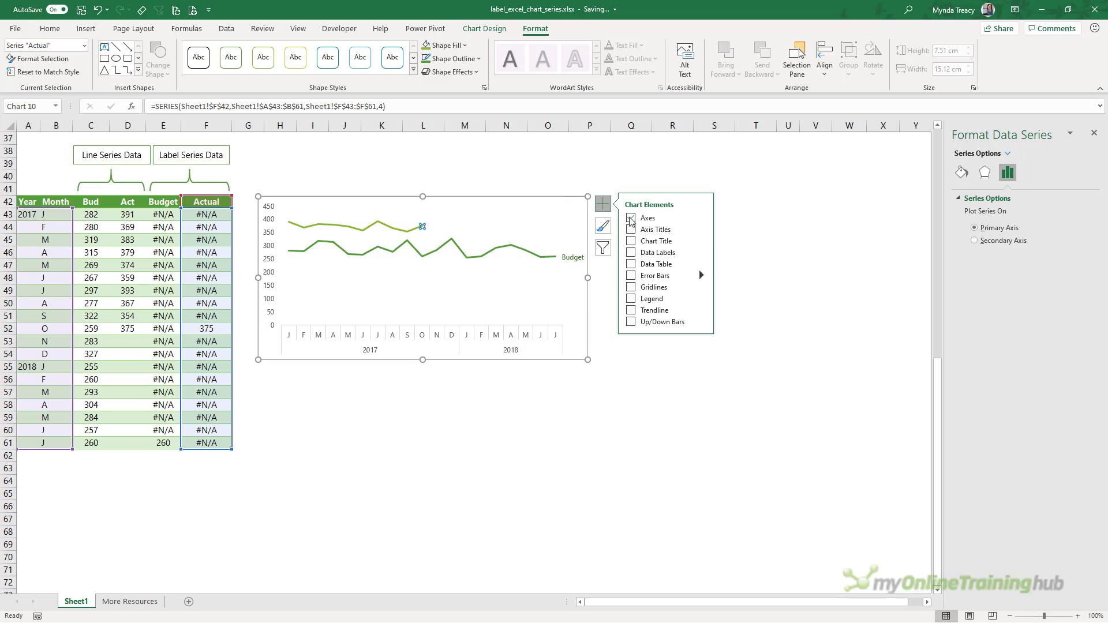
{"action": "left_click", "coordinate": [701, 253]}
{"action": "left_click", "coordinate": [748, 334]}
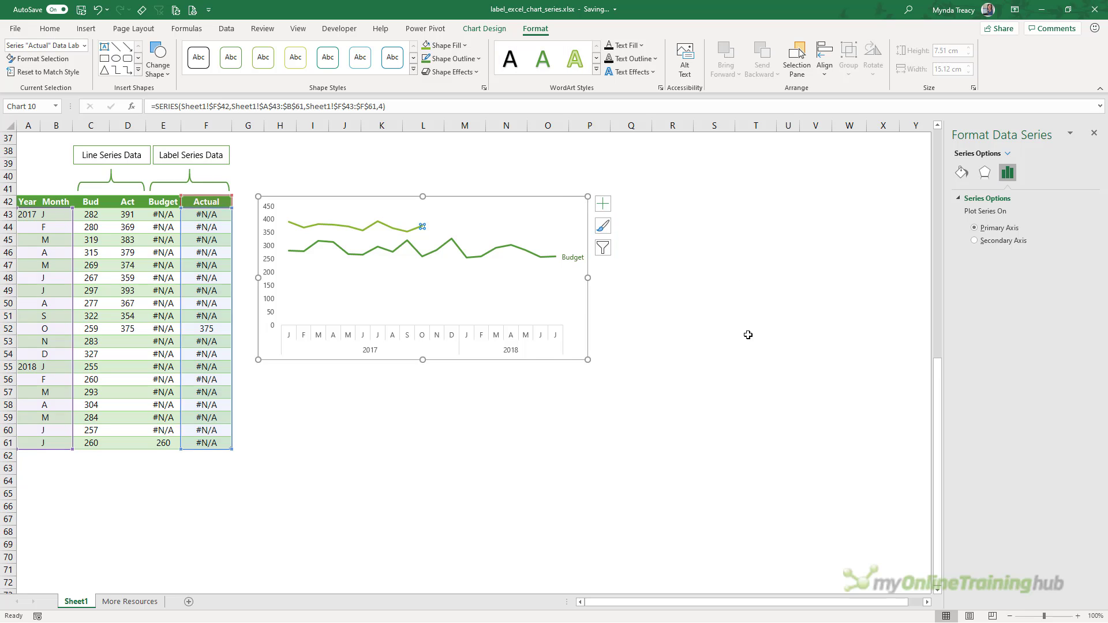
Make the Actual label show only Series Name, no leader lines, in Lime, Accent 2 text
{"action": "left_click", "coordinate": [1031, 173]}
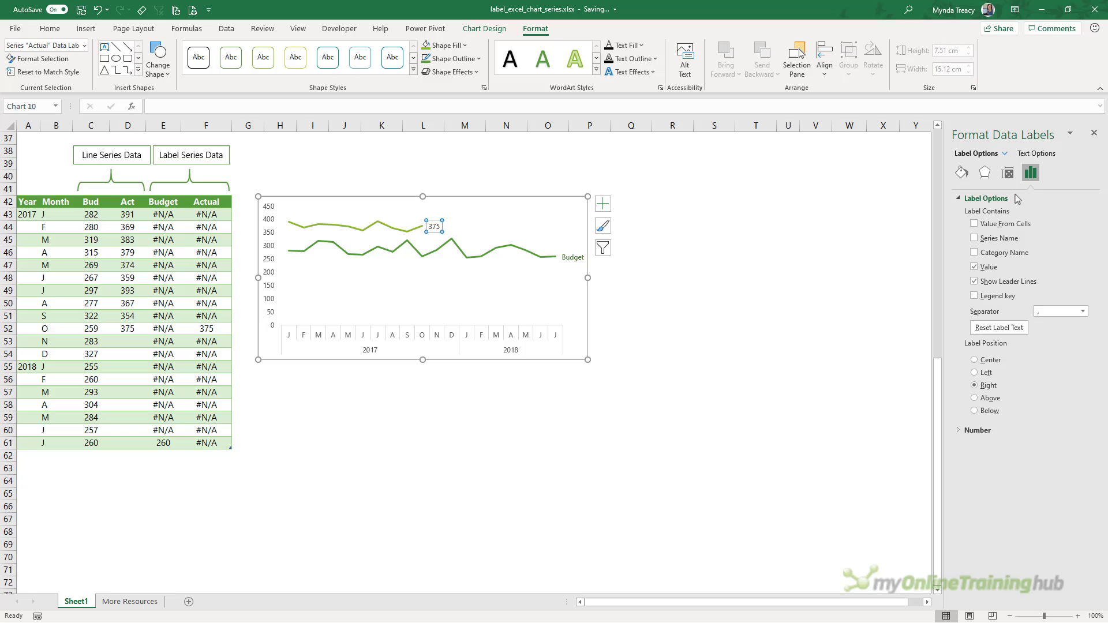
{"action": "left_click", "coordinate": [974, 238]}
{"action": "left_click", "coordinate": [975, 267]}
{"action": "left_click", "coordinate": [975, 281]}
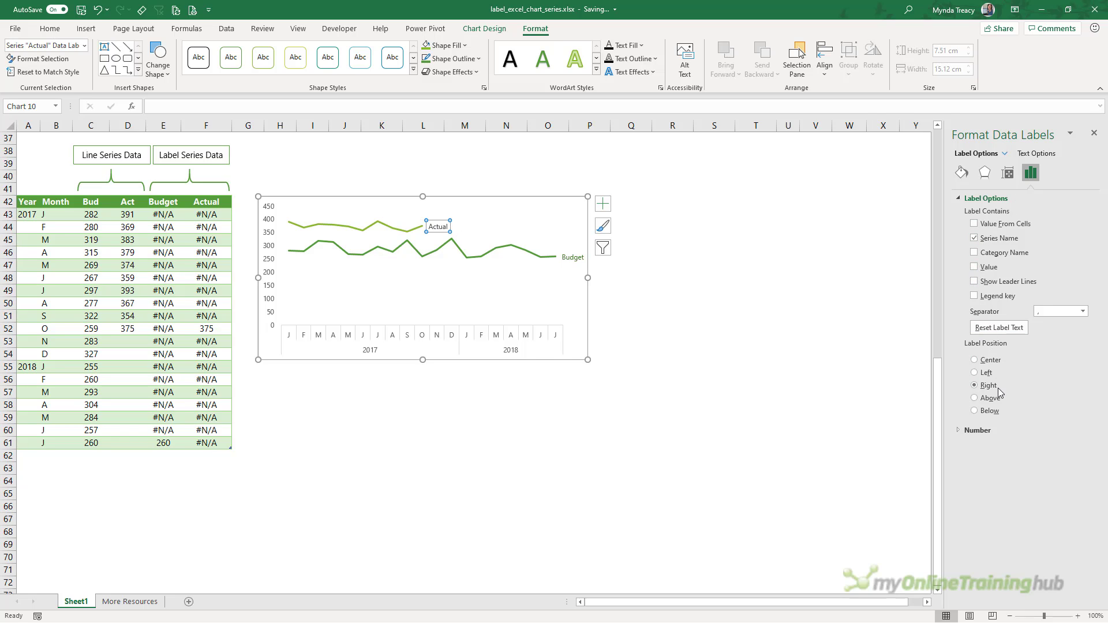
{"action": "left_click", "coordinate": [1033, 153]}
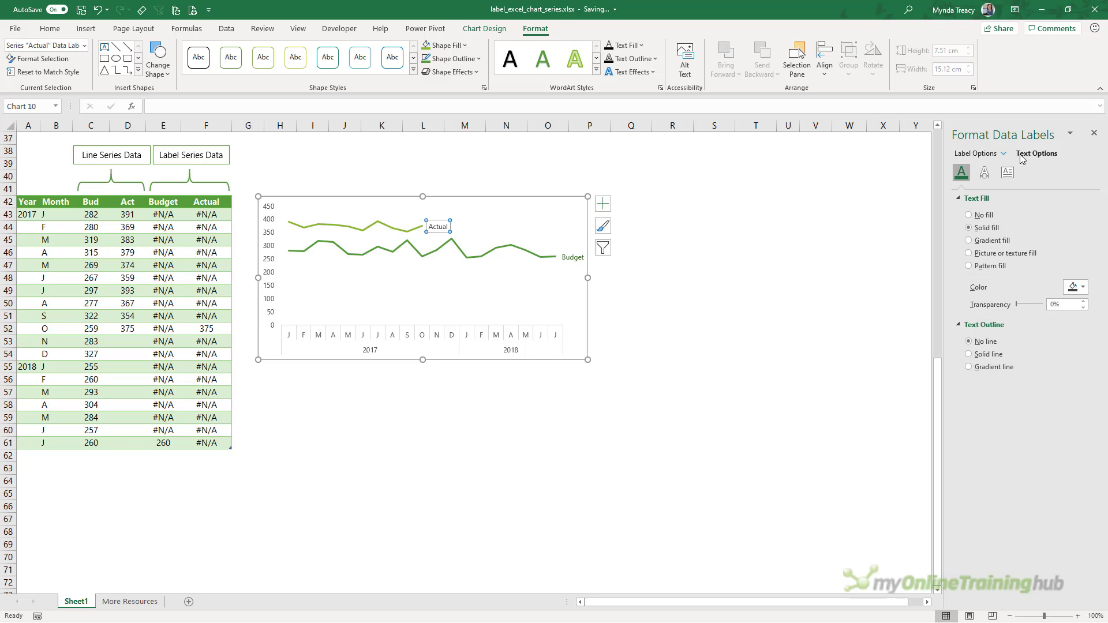
{"action": "left_click", "coordinate": [1083, 287]}
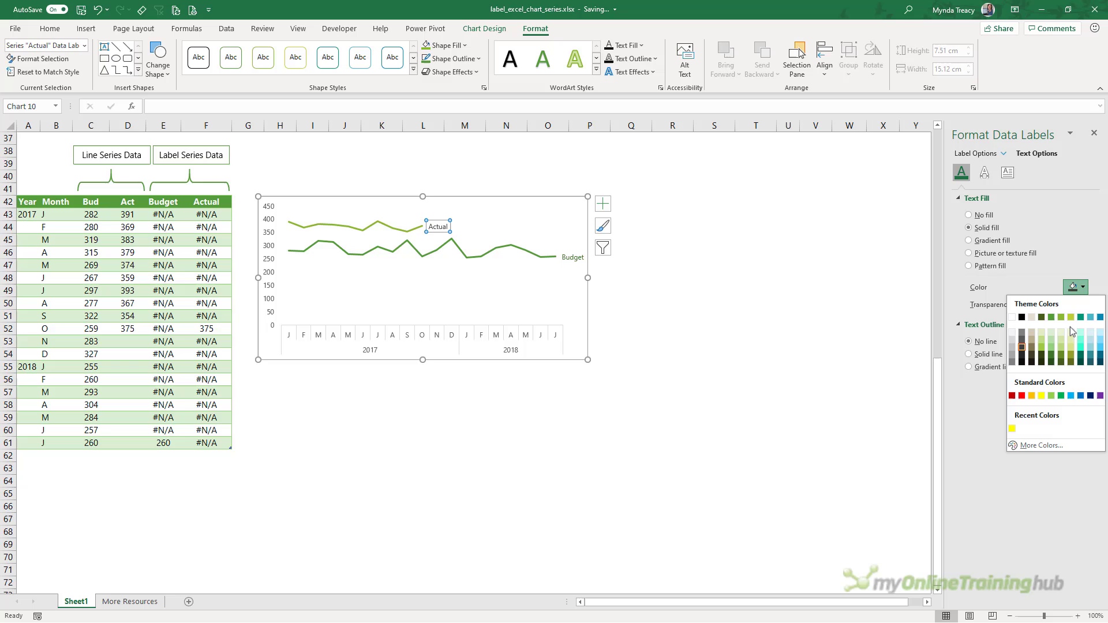
{"action": "left_click", "coordinate": [1063, 359]}
Enter 380 as November's actual in cell D53
{"action": "left_click", "coordinate": [1093, 133]}
{"action": "left_click", "coordinate": [788, 303]}
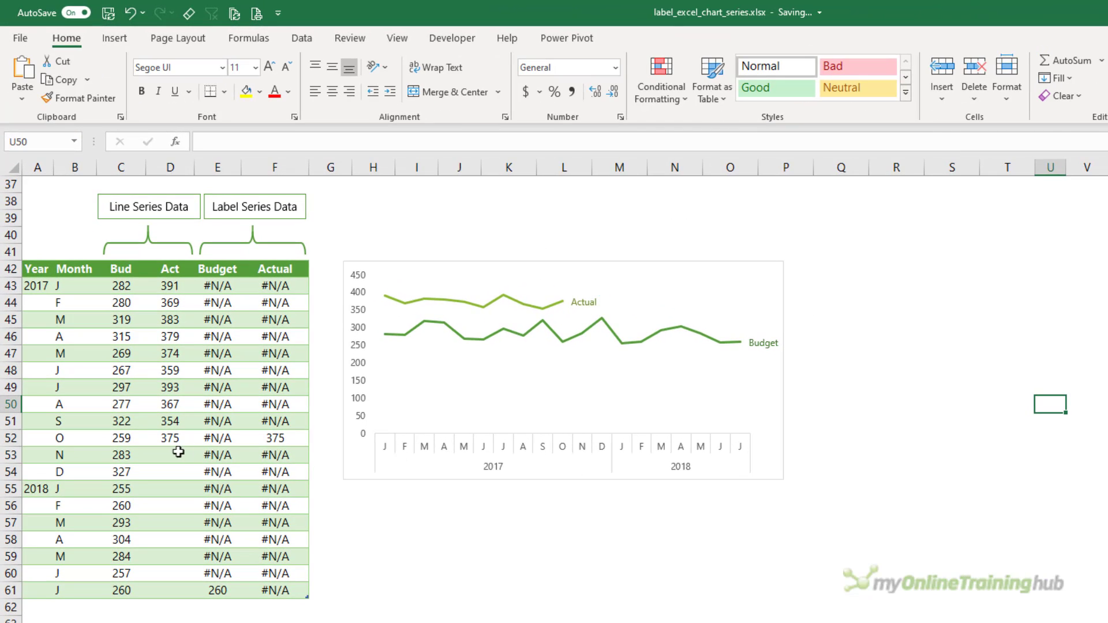
{"action": "left_click", "coordinate": [179, 452]}
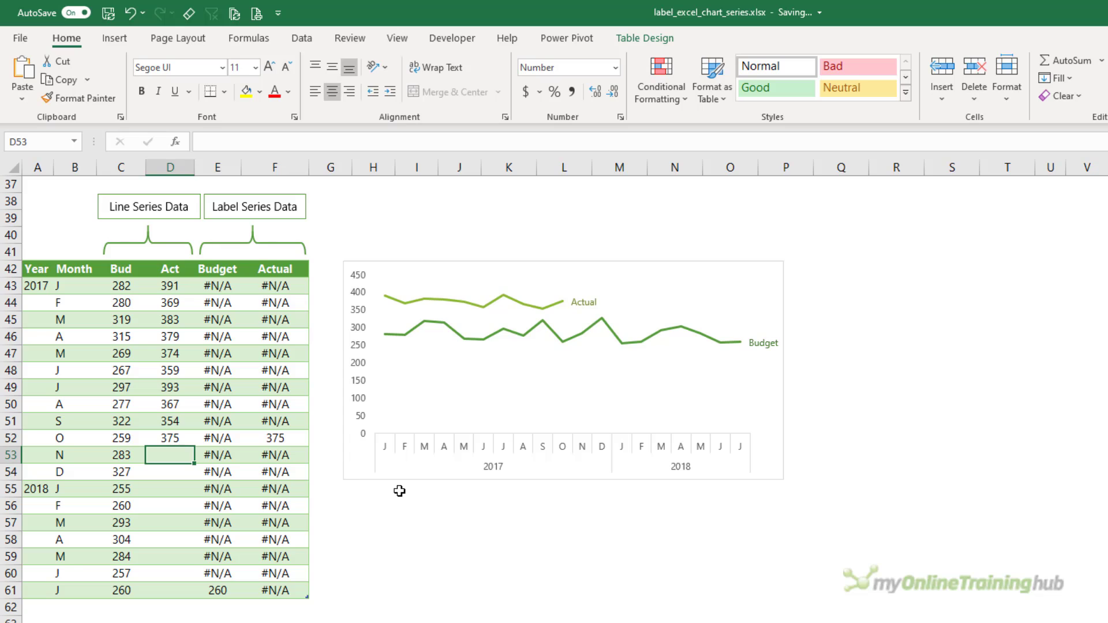
{"action": "type", "text": "380"}
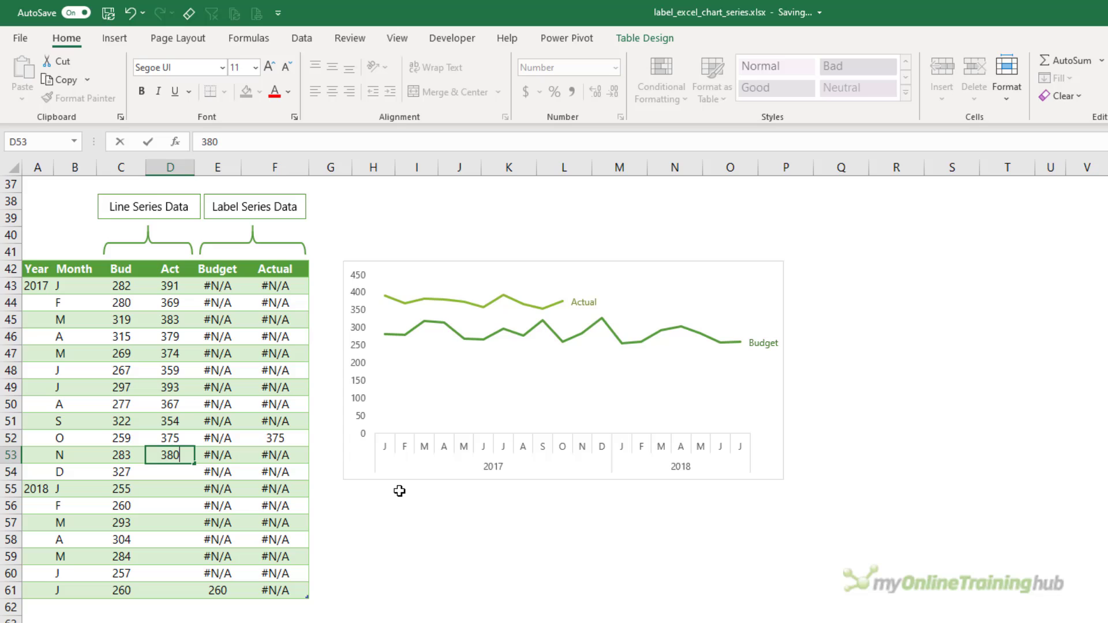
{"action": "key", "text": "Return"}
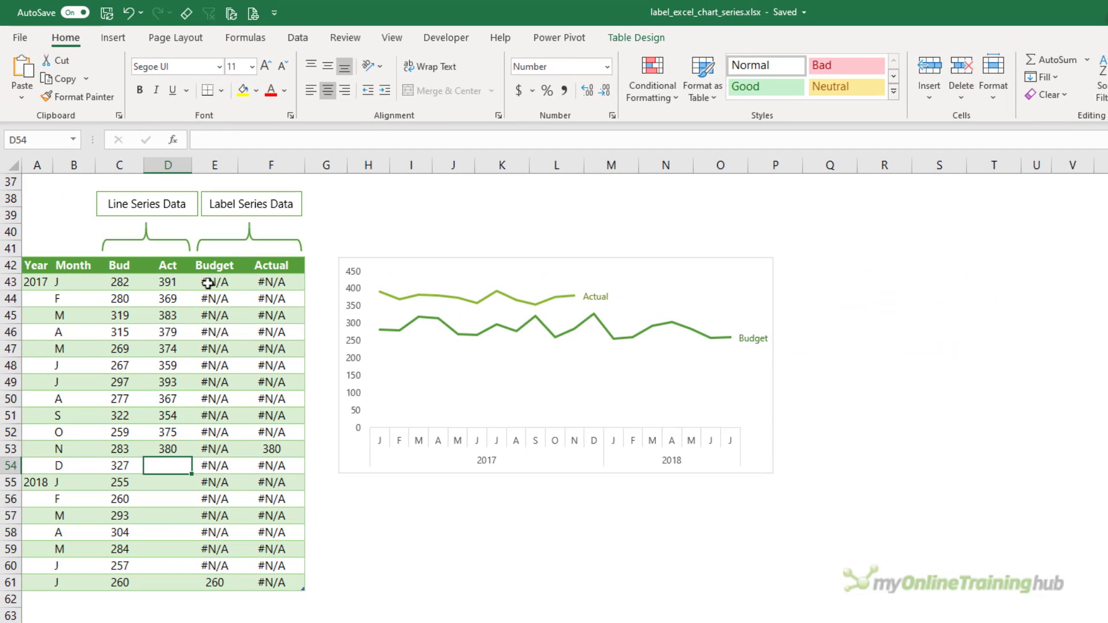
Drag the Actual label up and right of the Actual line's end
{"action": "left_click", "coordinate": [211, 281]}
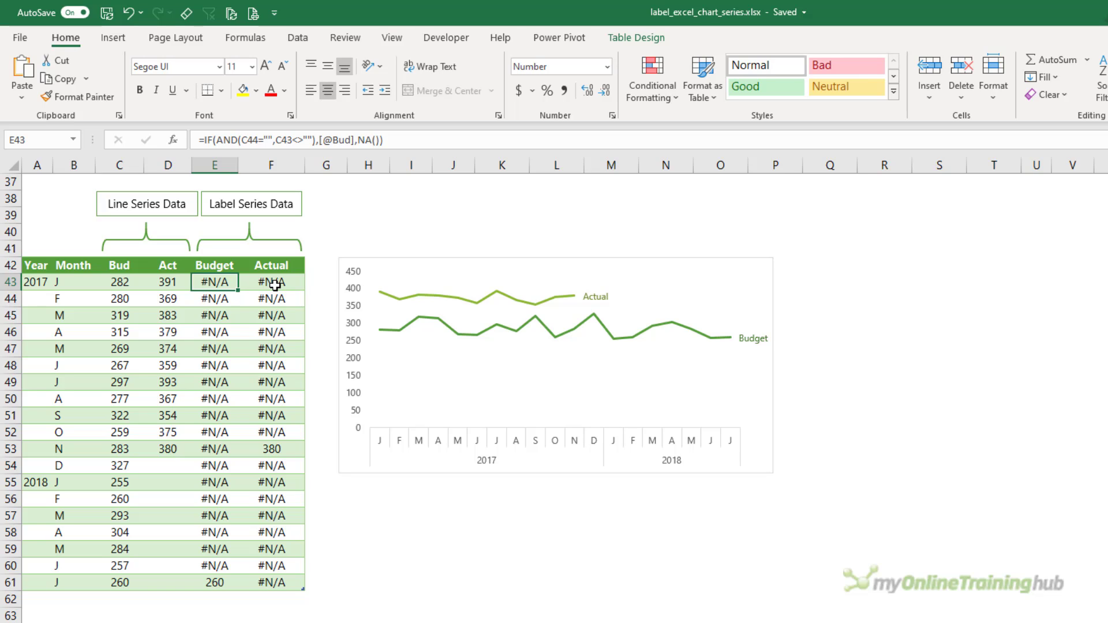
{"action": "left_click", "coordinate": [593, 298]}
{"action": "left_click_drag", "start_coordinate": [602, 294], "coordinate": [610, 279]}
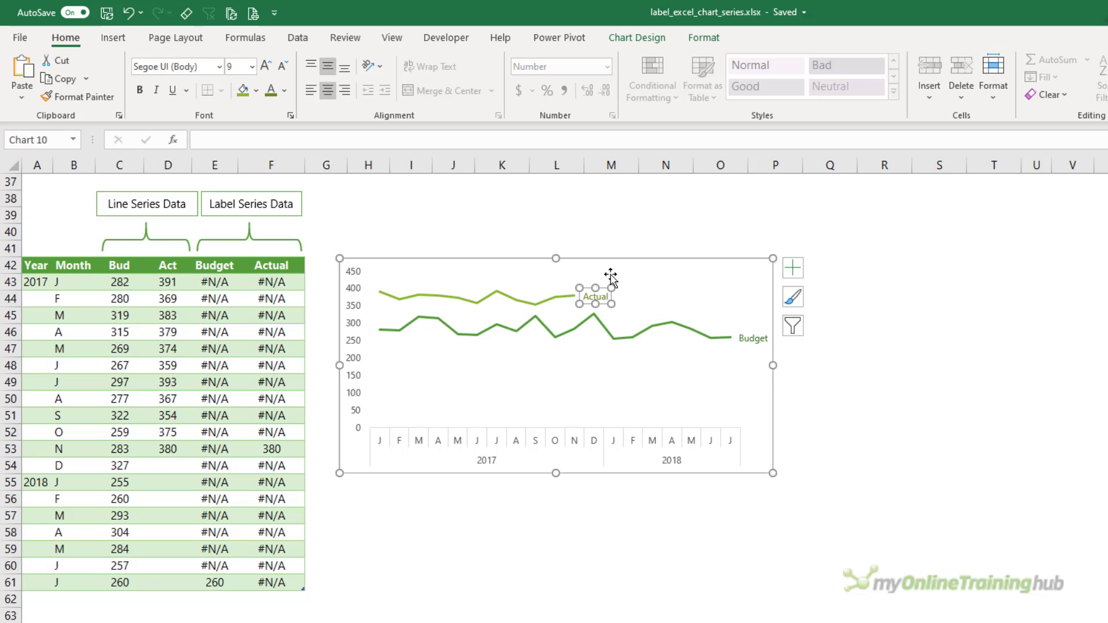
{"action": "left_click", "coordinate": [866, 319]}
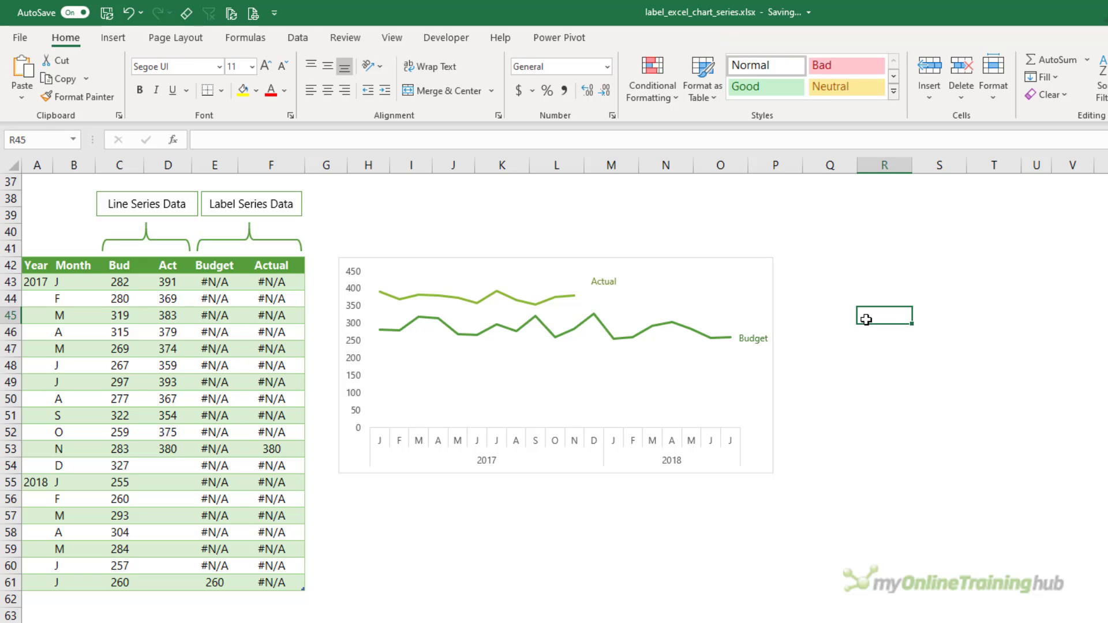